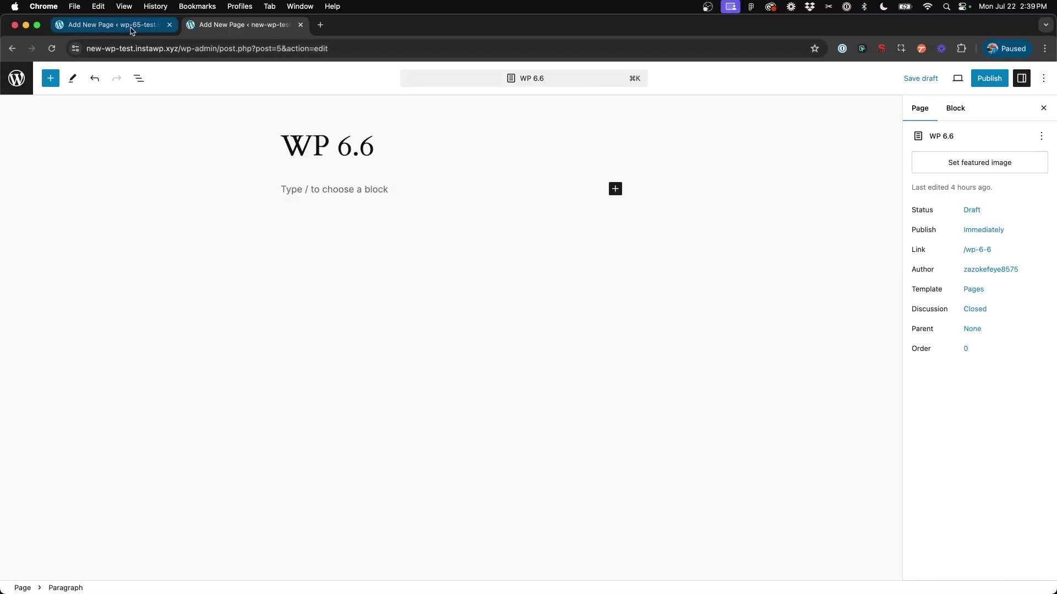
Look at the WP 6.5 site's page editor, then switch to the WP 6.6 page editor
left_click(131, 30)
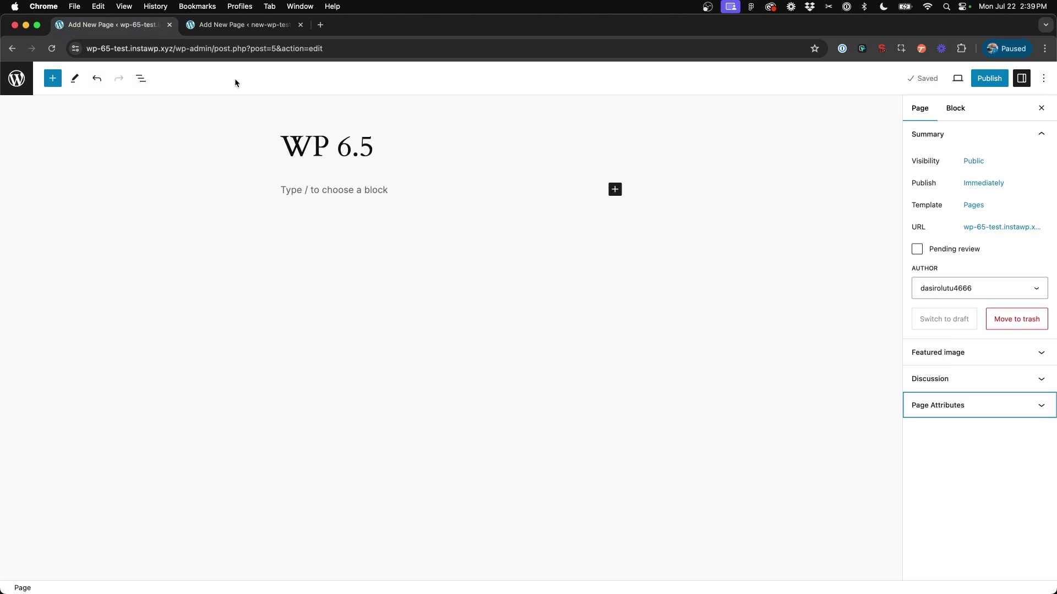
left_click(242, 25)
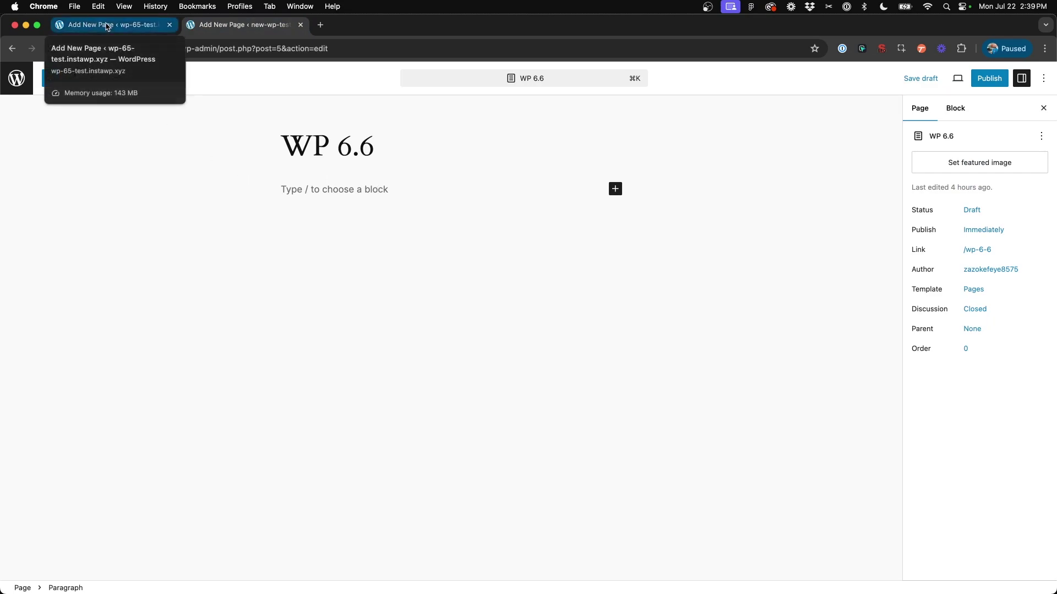
Return to the WP 6.5 page and expand its Featured image, Discussion and Page Attributes panels
left_click(108, 26)
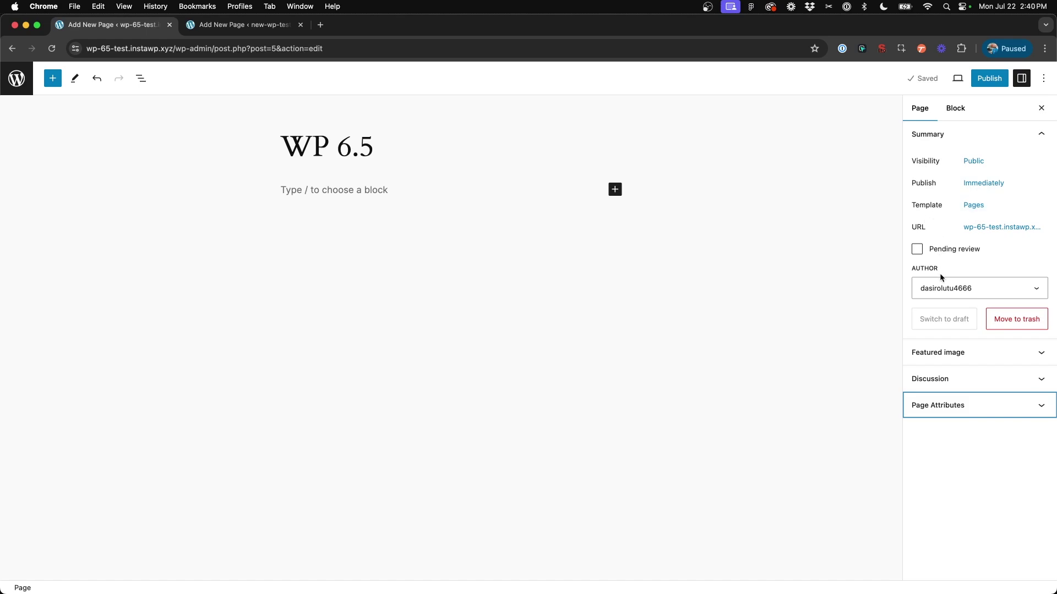
left_click(952, 354)
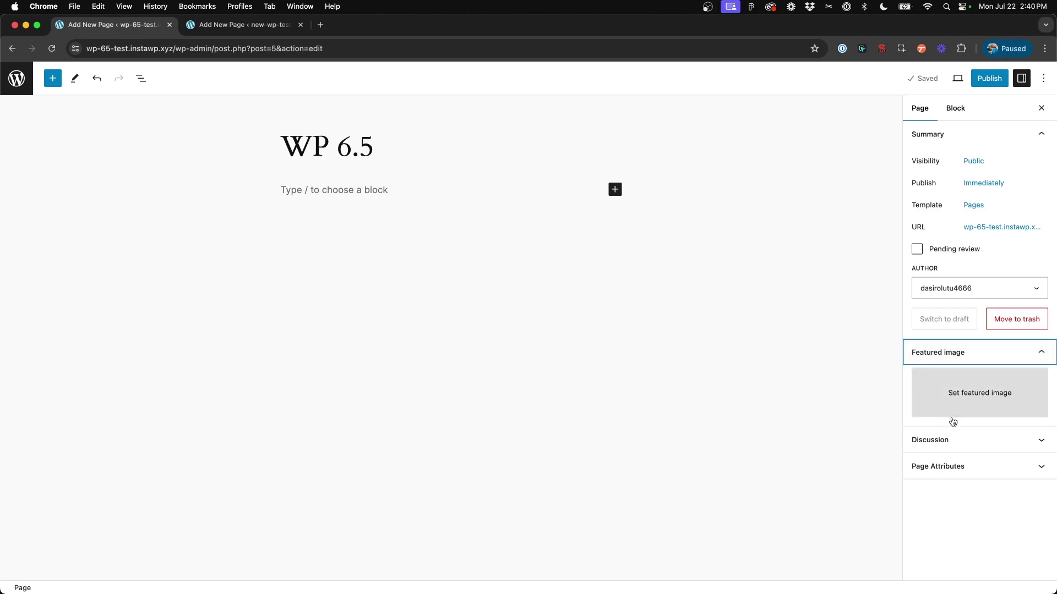
left_click(949, 437)
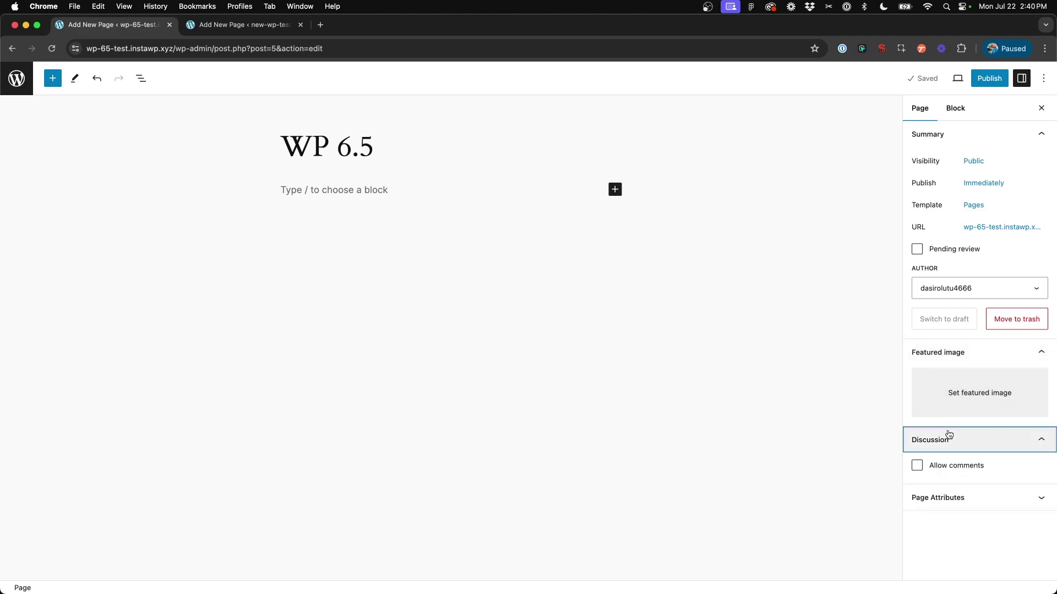
left_click(952, 496)
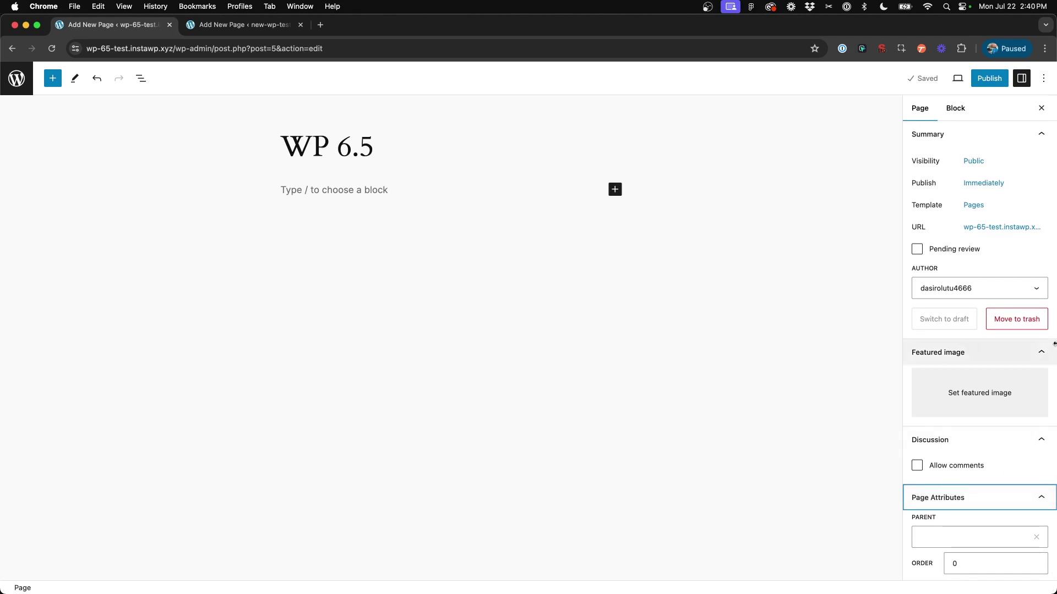
On the WP 6.6 page, open and dismiss the Discussion options, leaving comments Closed
left_click(239, 29)
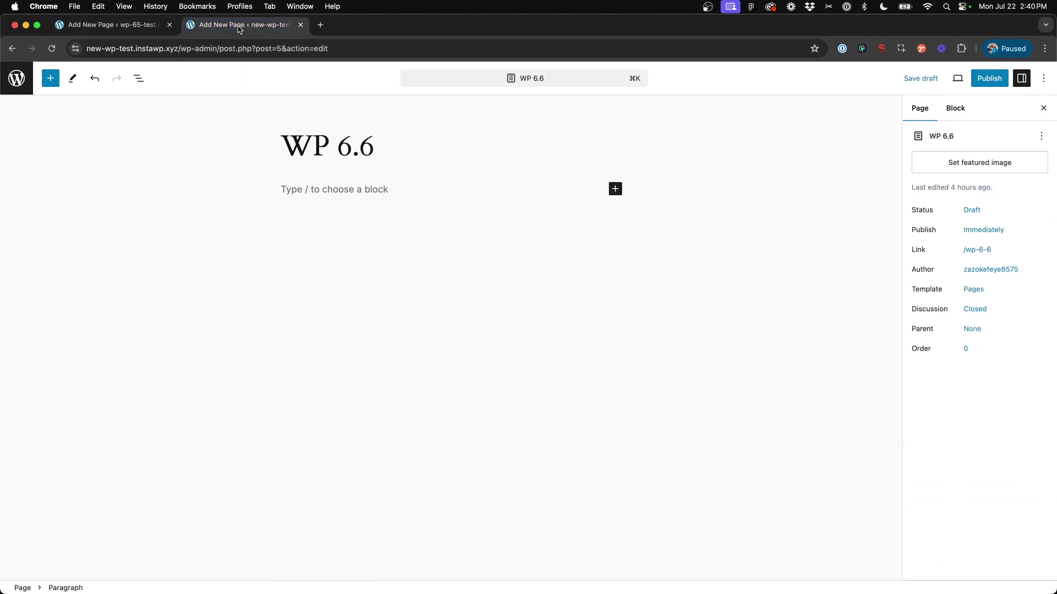
left_click(973, 315)
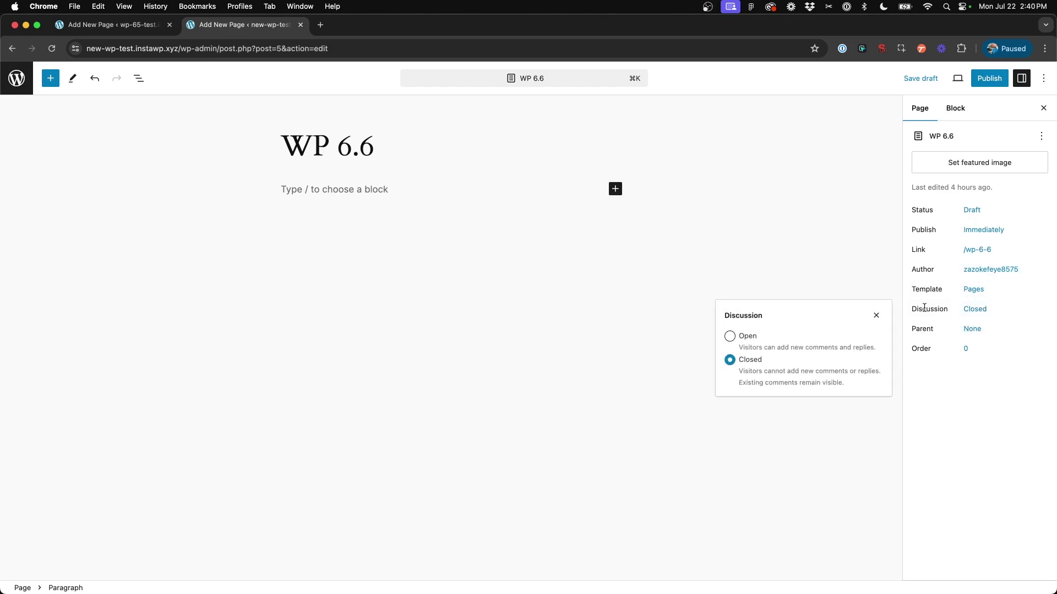
left_click(876, 316)
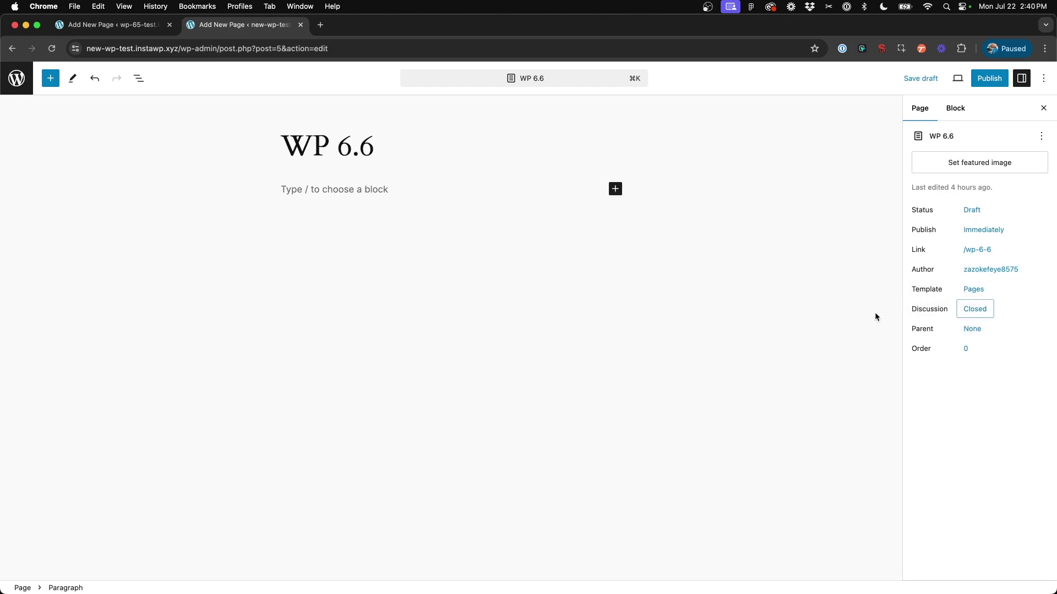
left_click(964, 377)
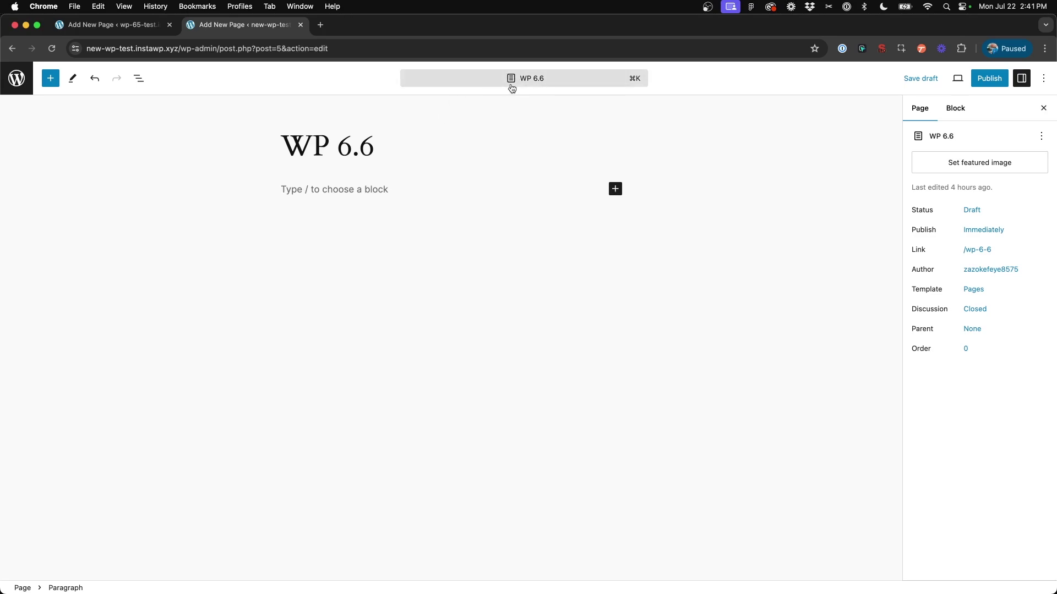
Append '.5' to make the older page title 'WP 6.5.5', then return to WP 6.6
left_click(112, 26)
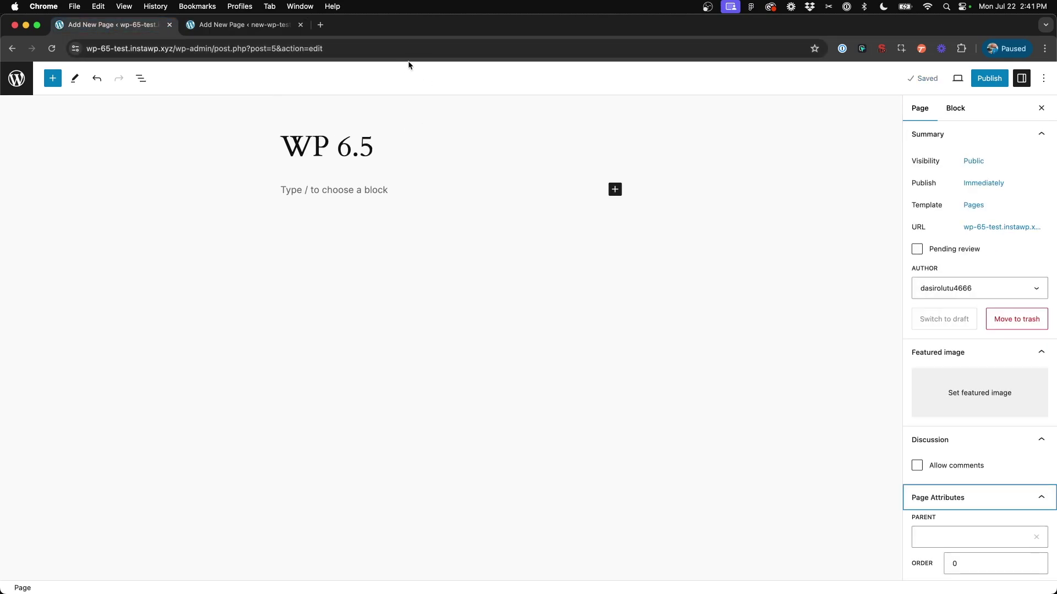
left_click(370, 152)
type(".5")
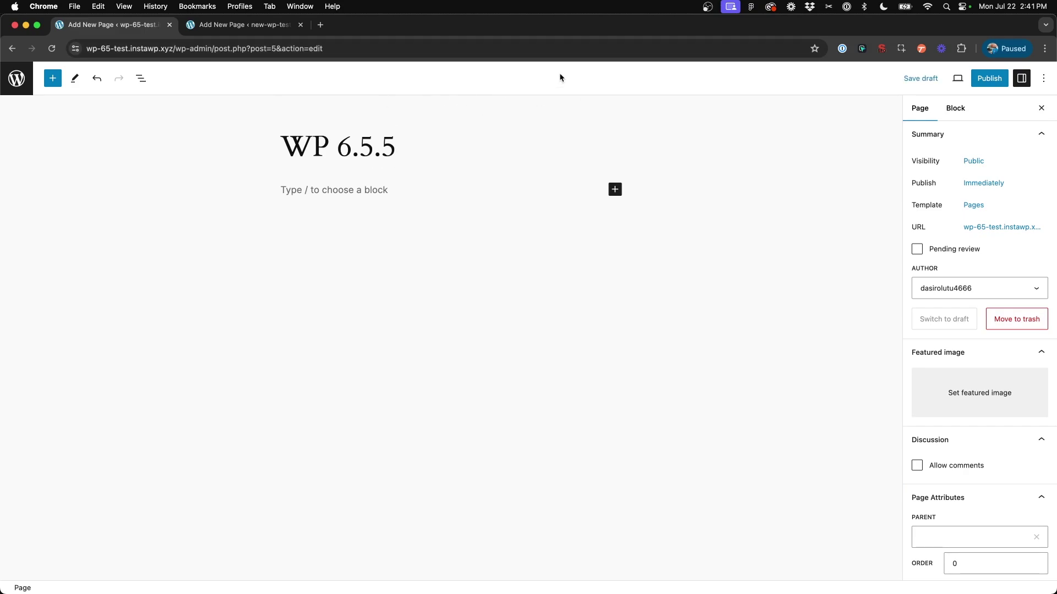
key("ctrl+Tab")
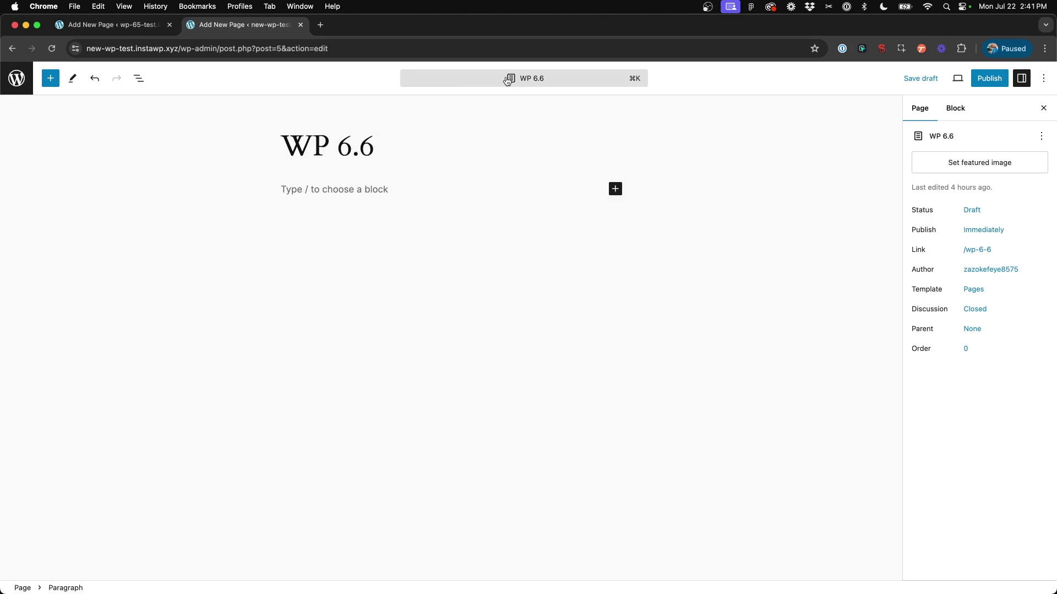
Search the WP 6.6 command palette for 'a', 'view' and then 'page'
left_click(359, 146)
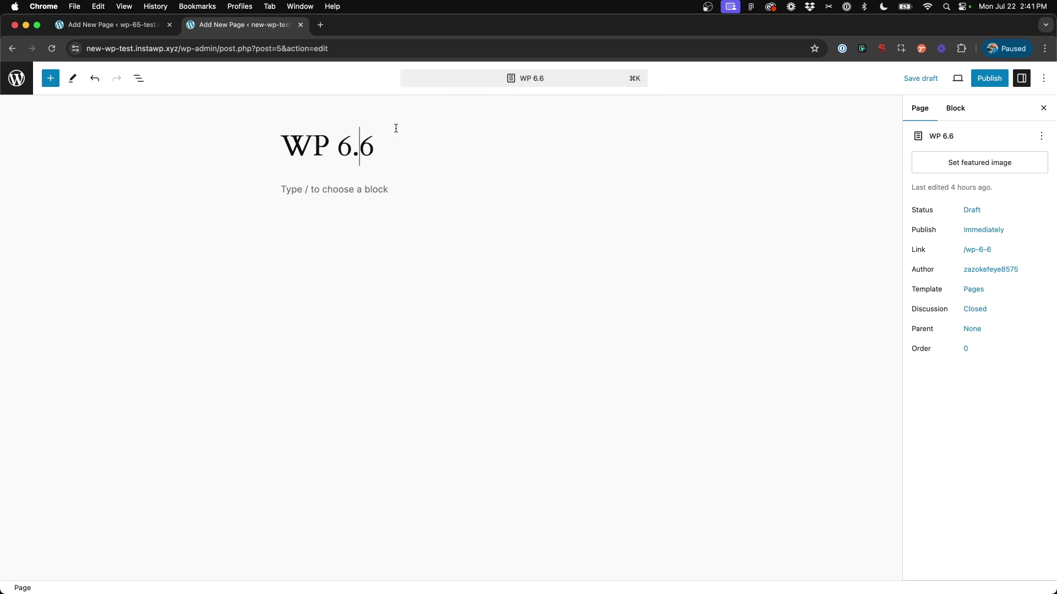
left_click(514, 79)
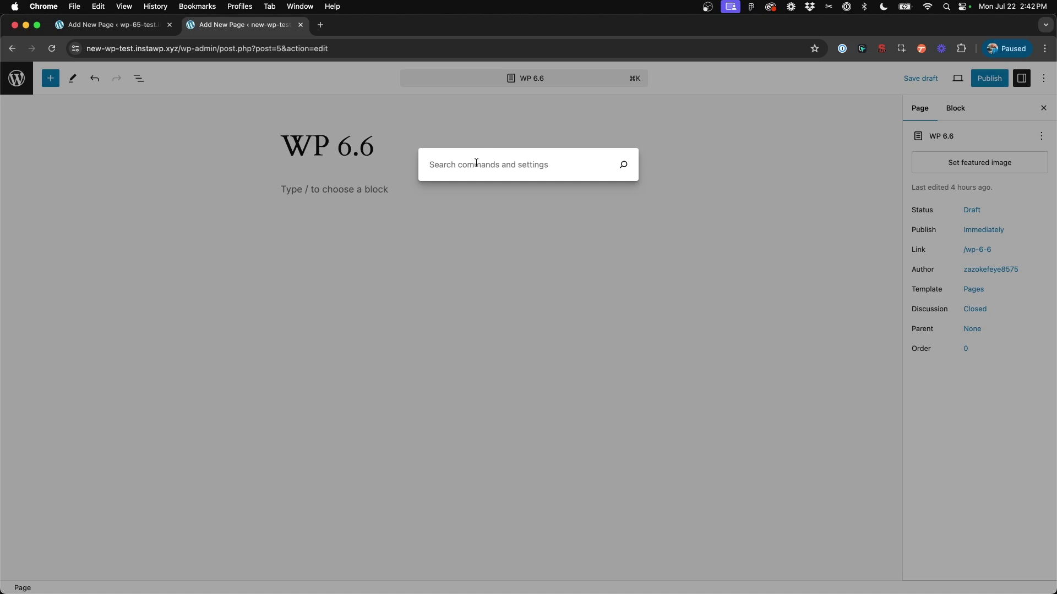
type("a")
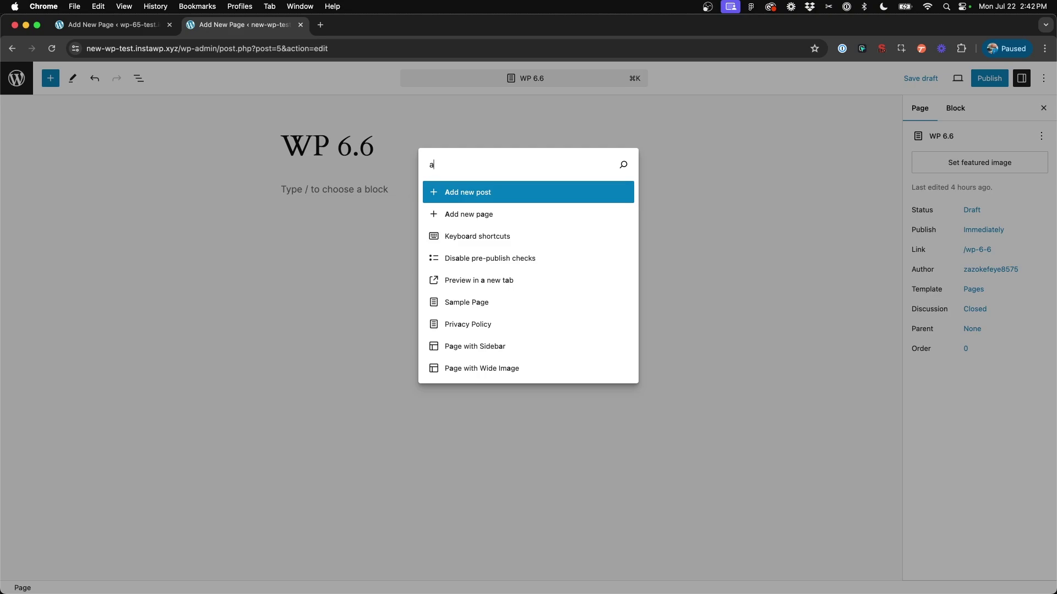
key("BackSpace")
type("view")
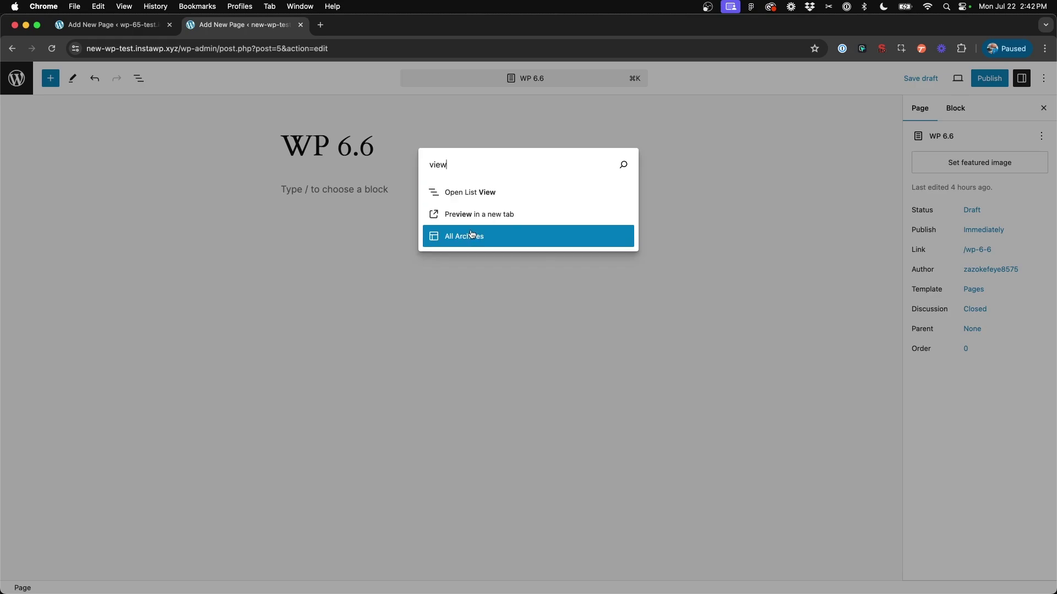
double_click(446, 155)
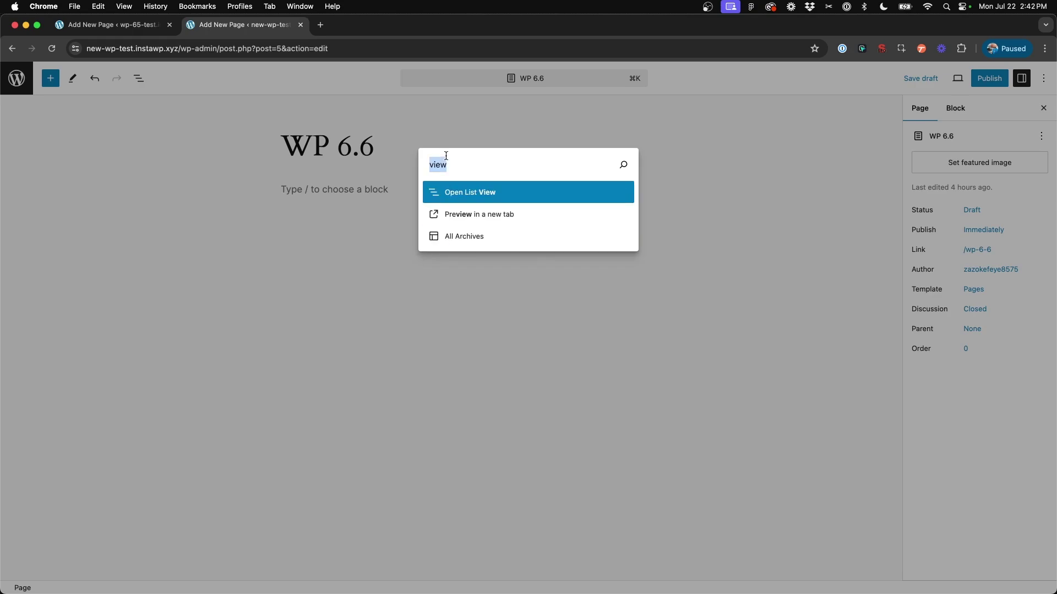
type("page")
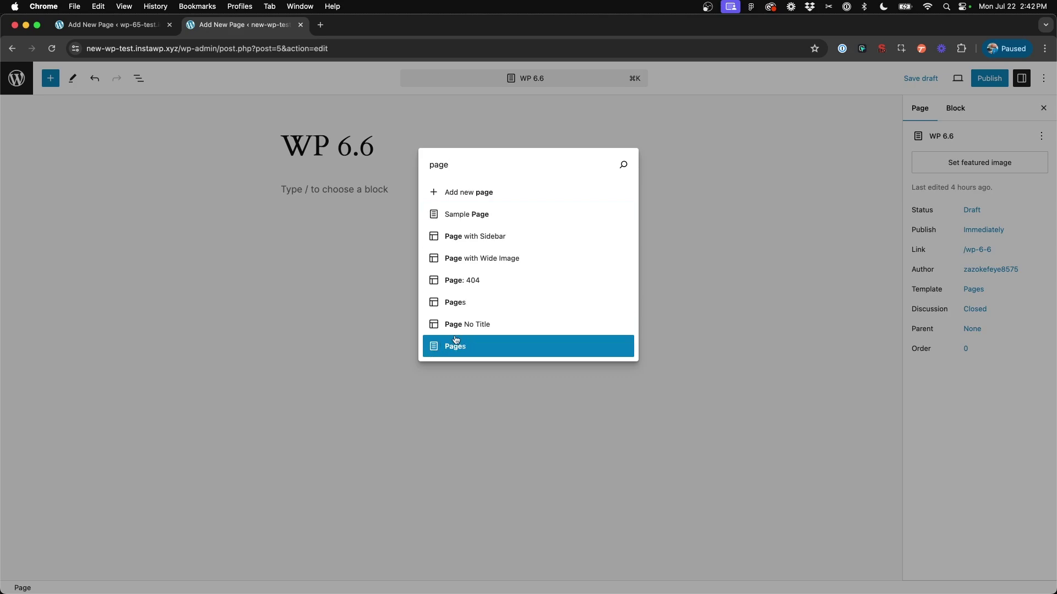
Clear and close the command search, then go back to the WP 6.5.5 page
double_click(452, 164)
key("BackSpace")
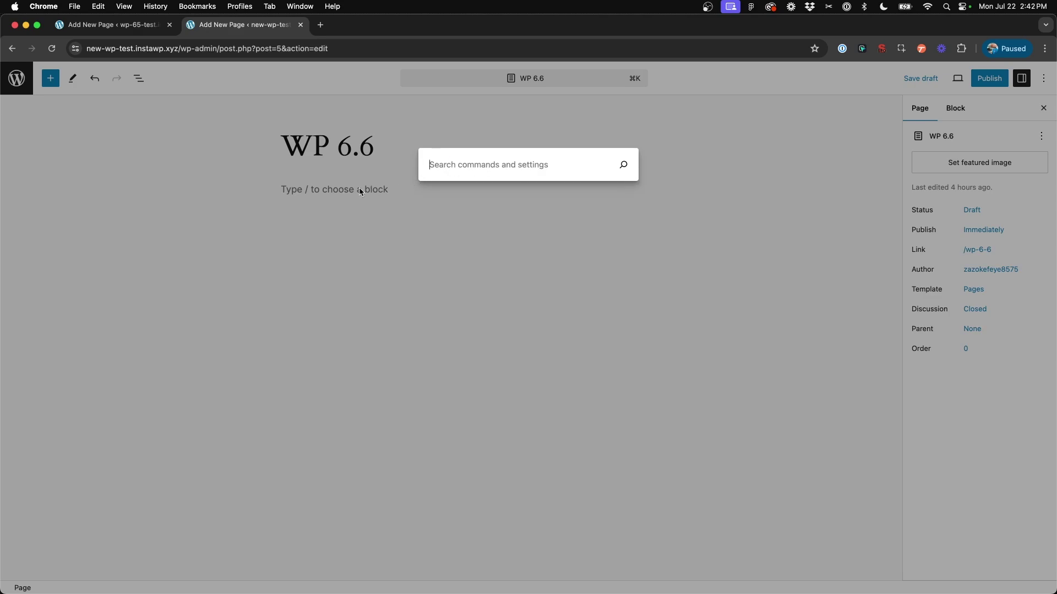
key("Escape")
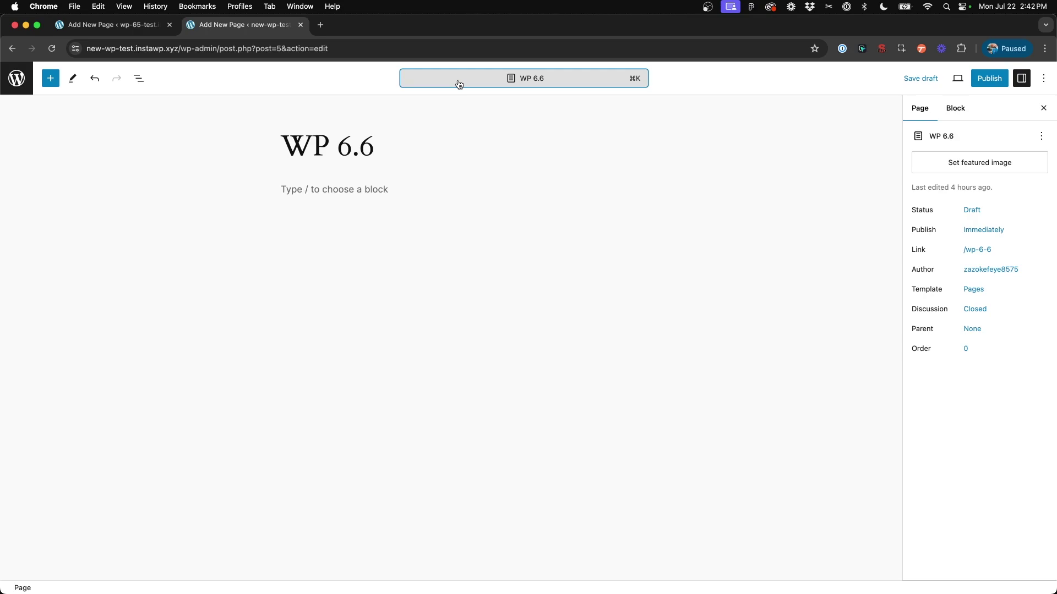
key("ctrl+shift+Tab")
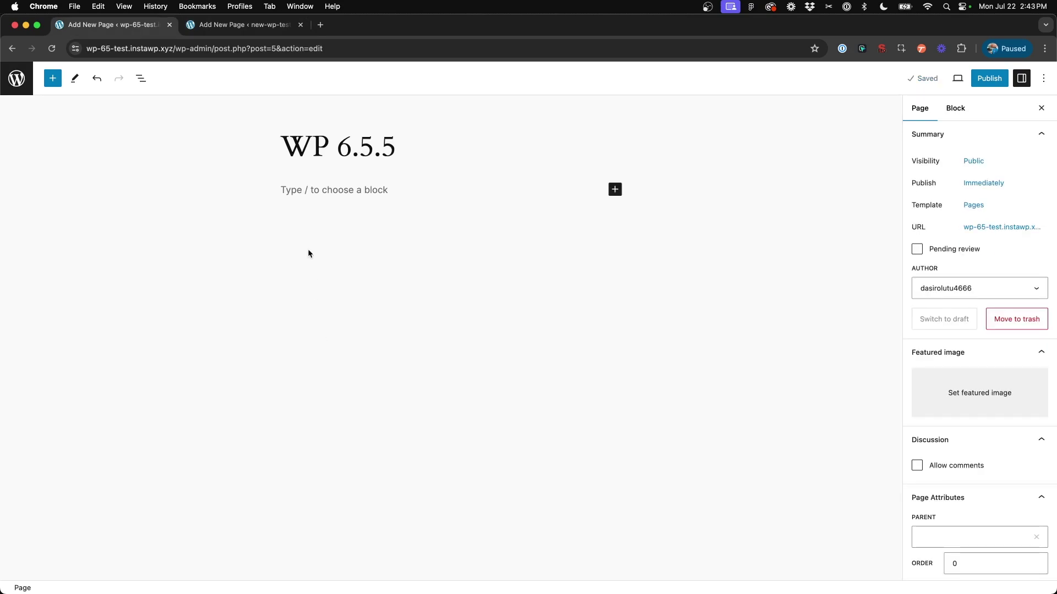
Make a /list block with Bullet One, Bullet two and an indented empty sub-item, then switch to WP 6.6
left_click(315, 193)
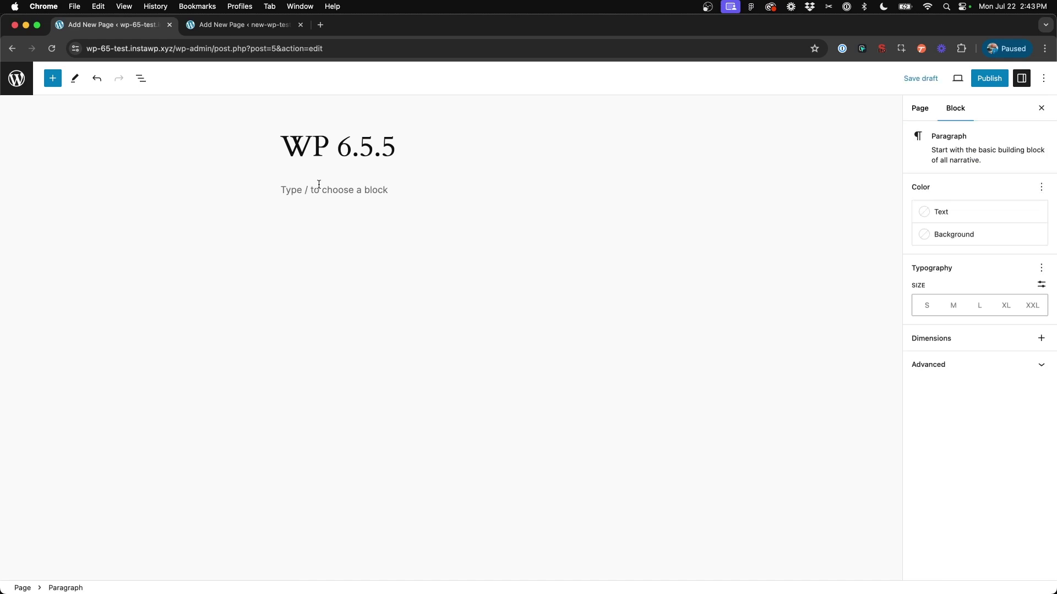
type("/list")
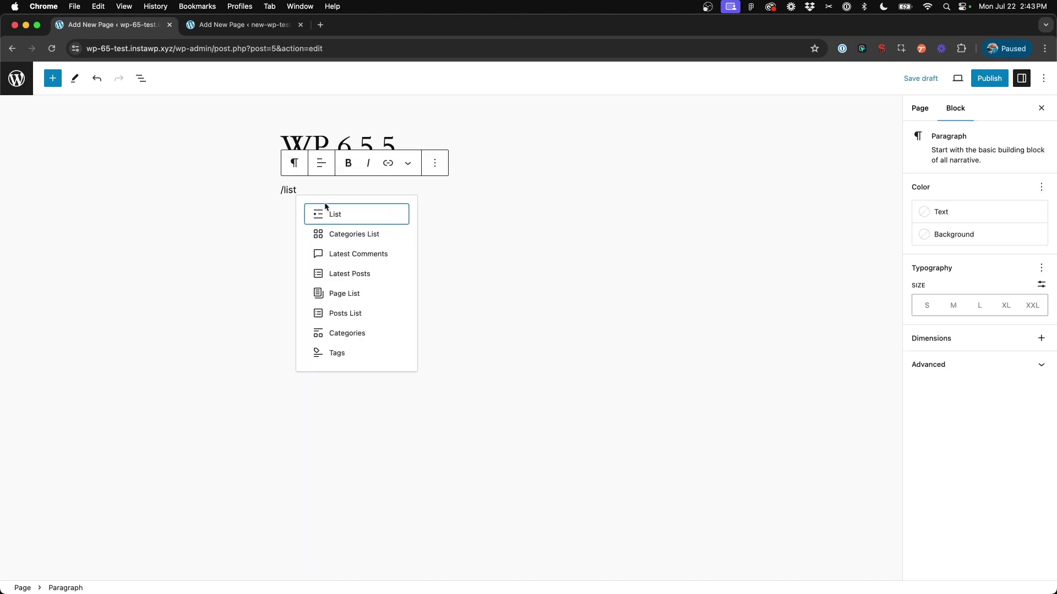
left_click(319, 212)
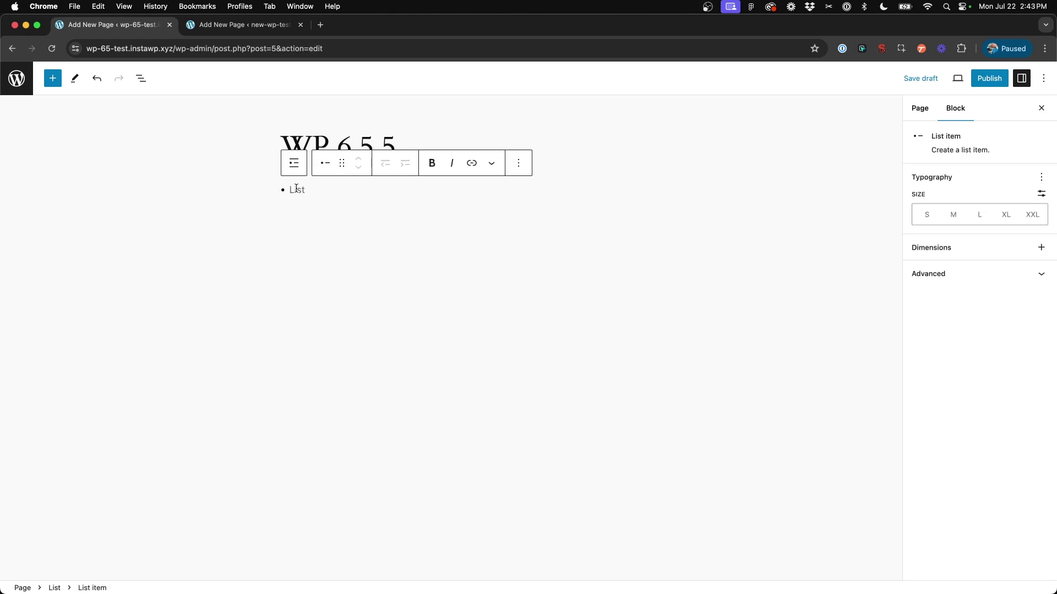
type("Bullet One")
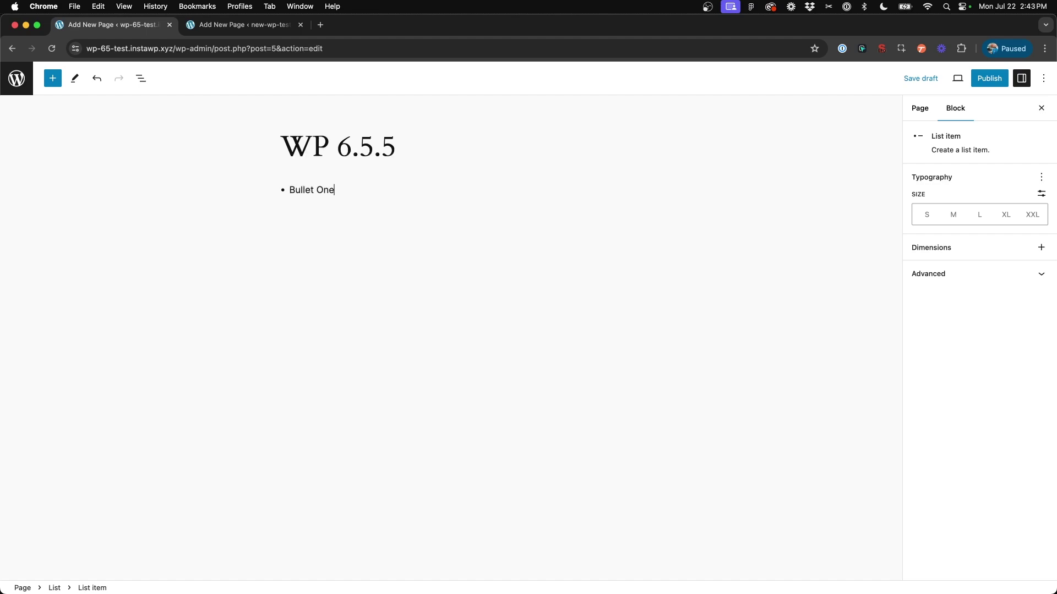
key("Return")
type("Bullet two")
key("Return")
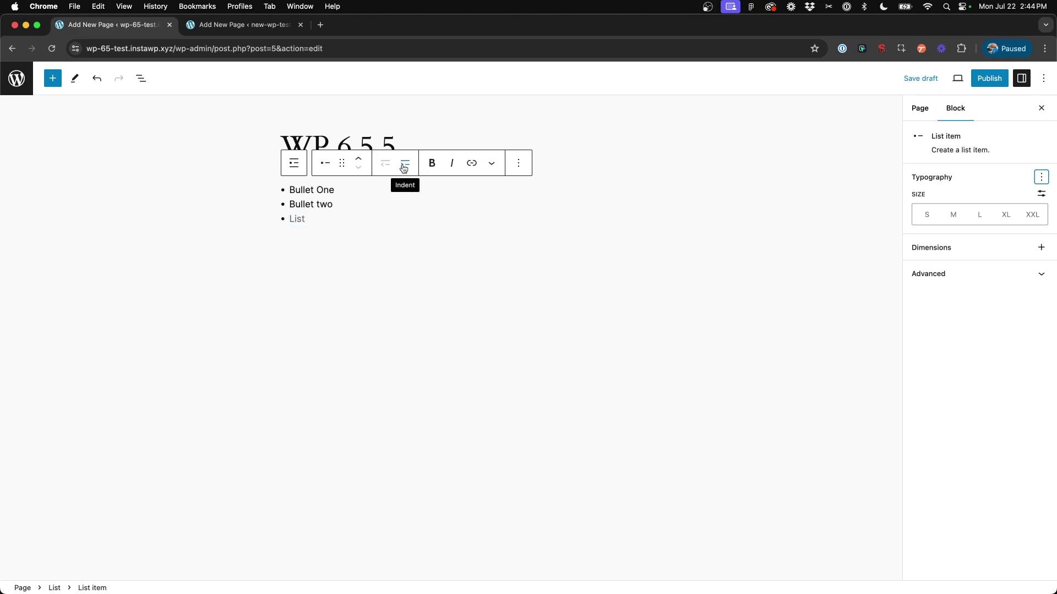
left_click(404, 165)
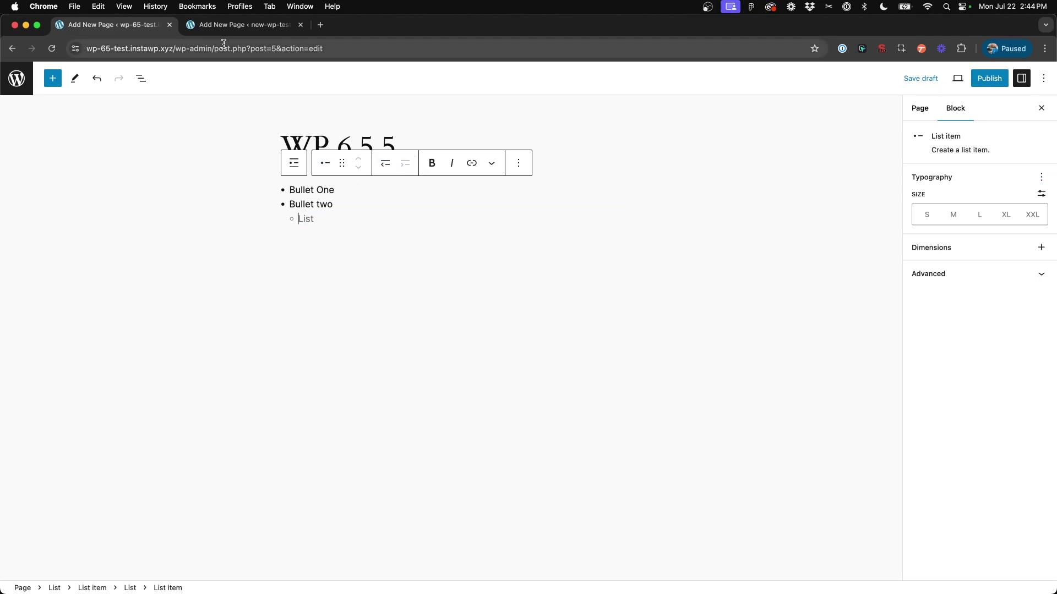
left_click(237, 25)
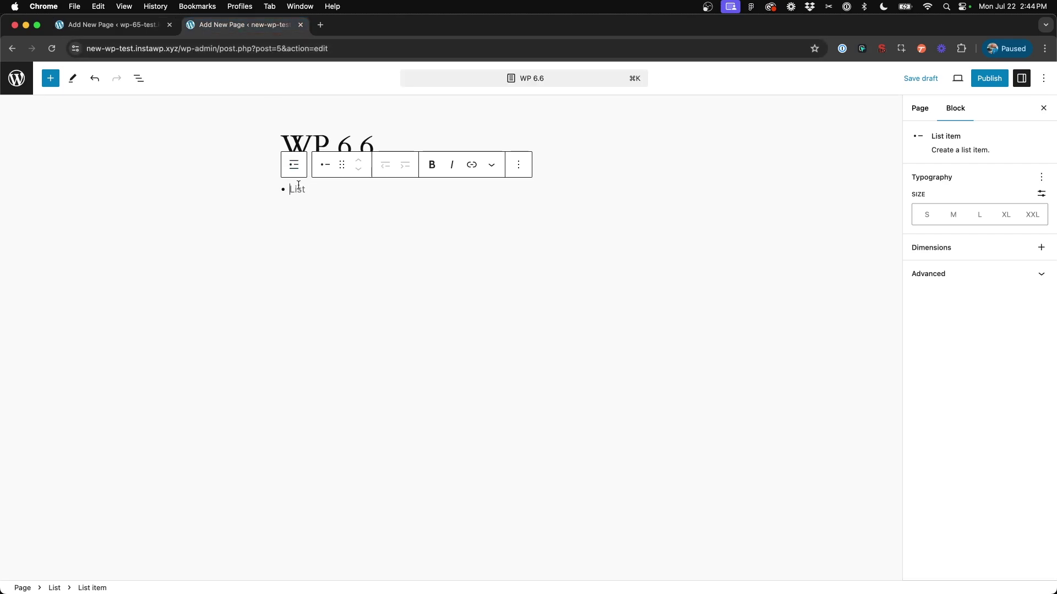
Type Bullet One and Bullet Two, Tab-nest the empty third item, then exit to a paragraph
type("Bullet One")
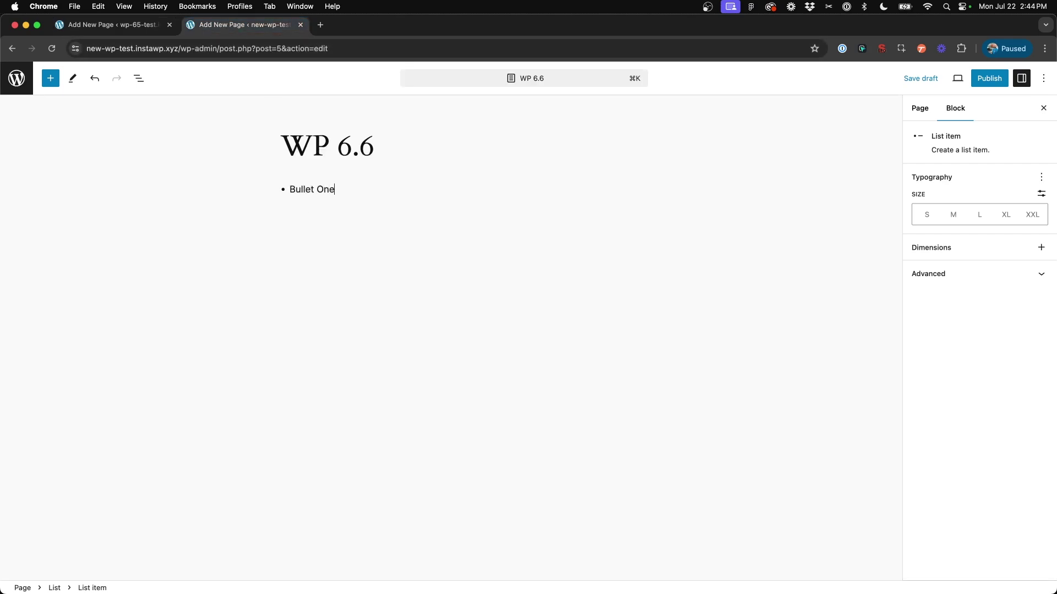
key("Return")
type("Bullet Two")
key("Return")
key("Tab")
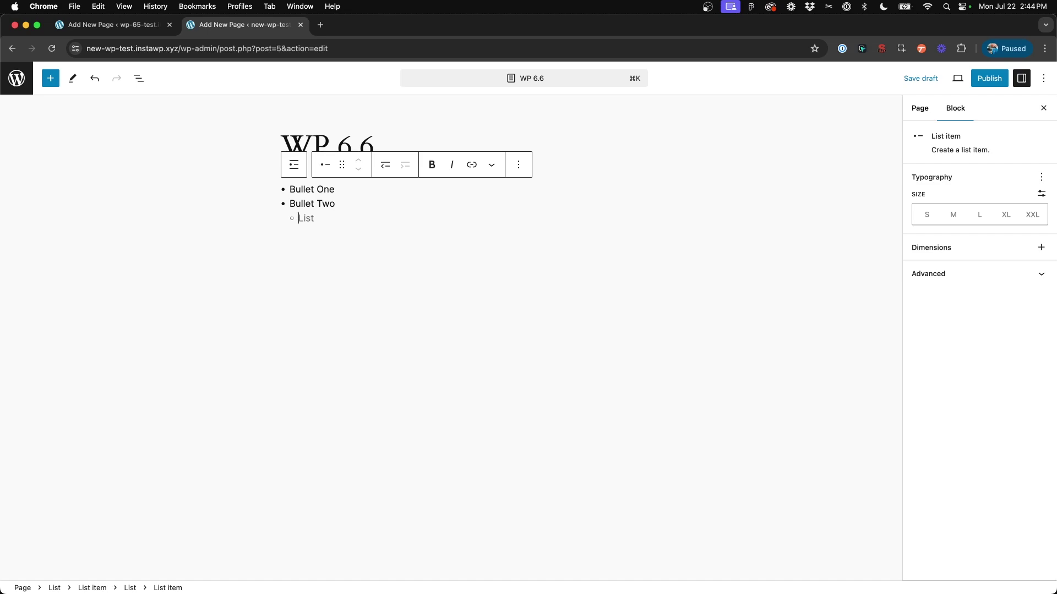
key("Return")
key("Return")
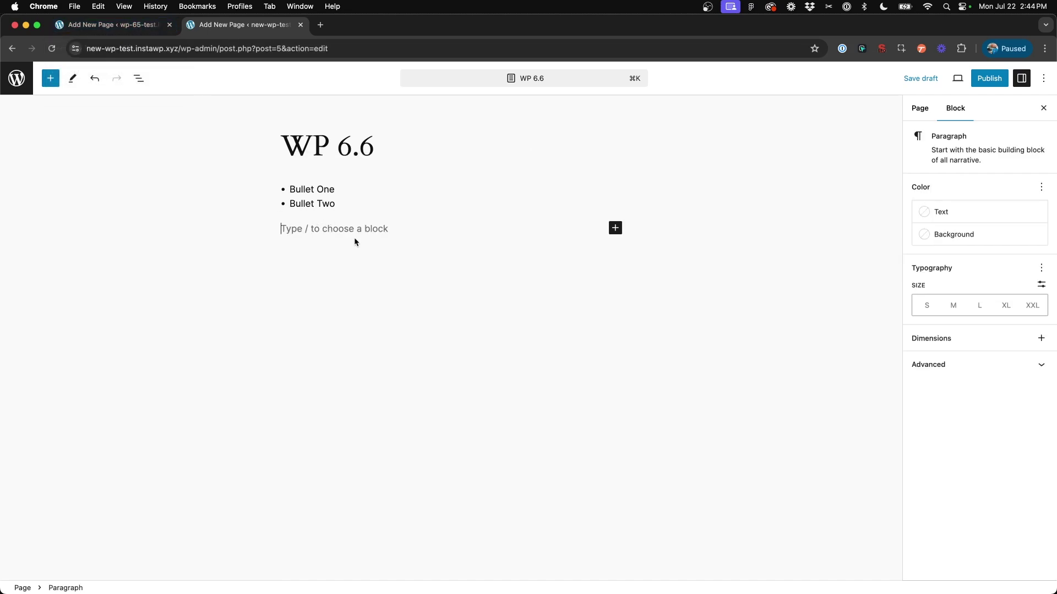
Insert a Grid block via /grid and save the page as a draft
type("/grid")
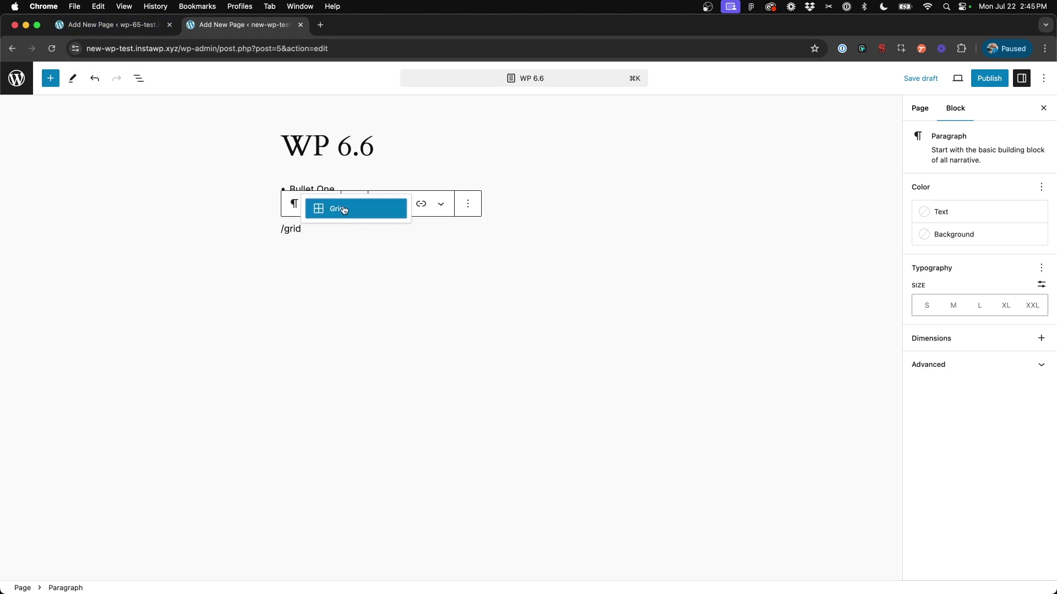
left_click(344, 210)
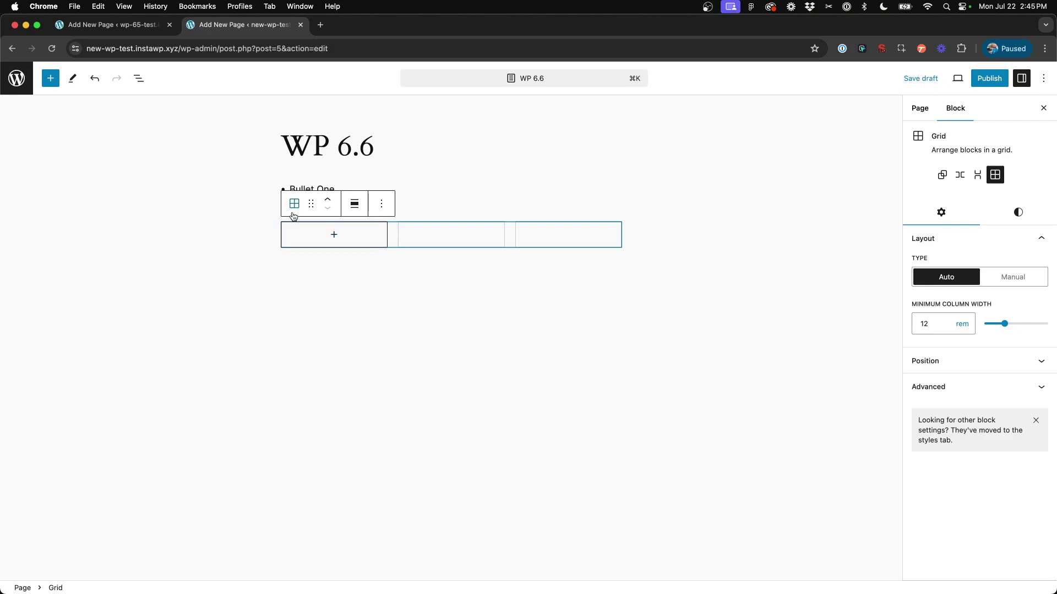
key("super+s")
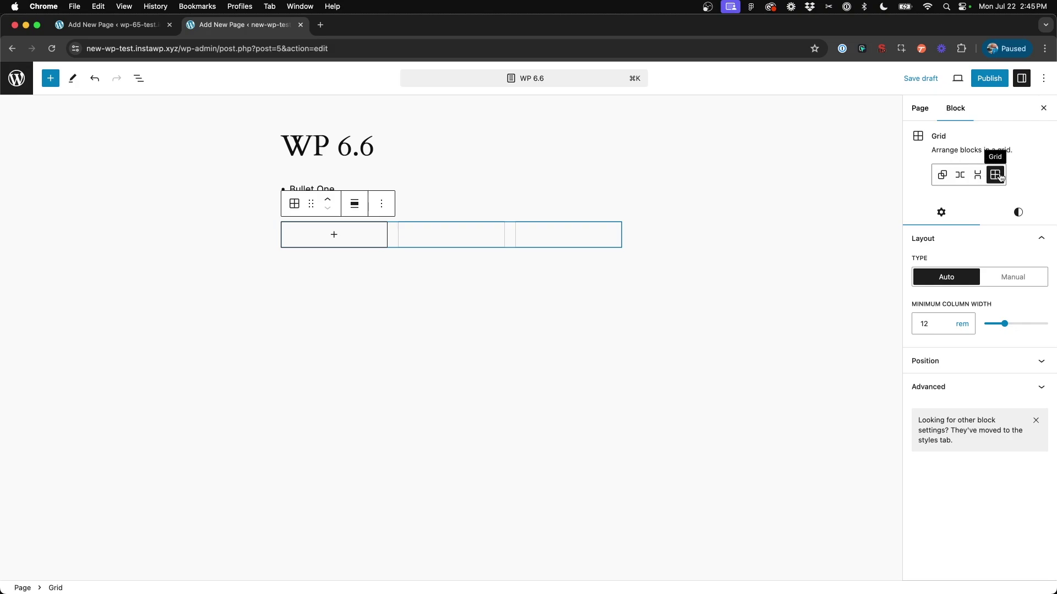
Switch the grid to Stack, then Row, then back to Grid
left_click(978, 176)
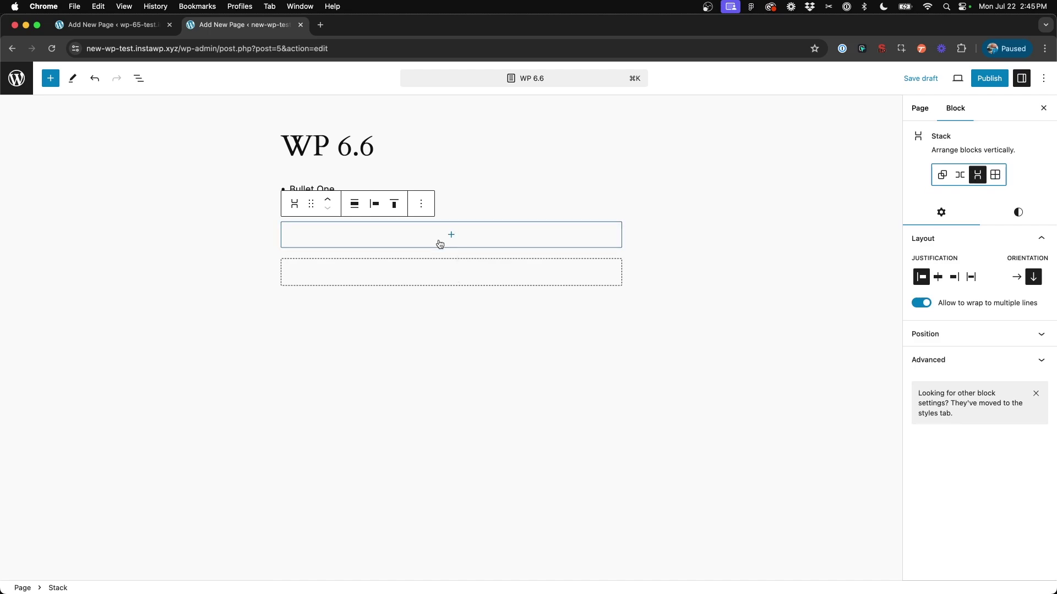
left_click(960, 175)
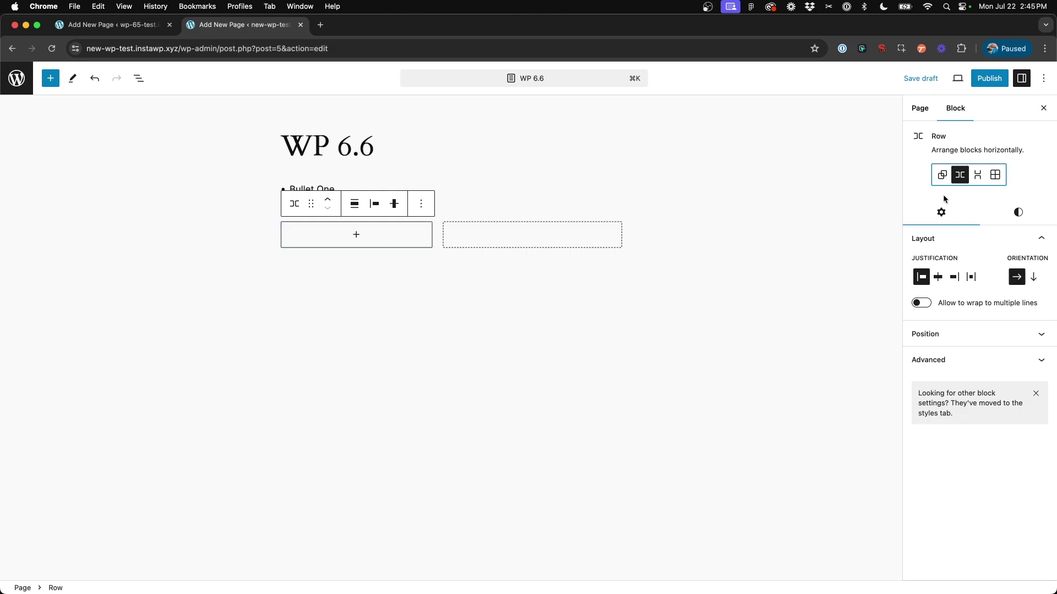
left_click(995, 175)
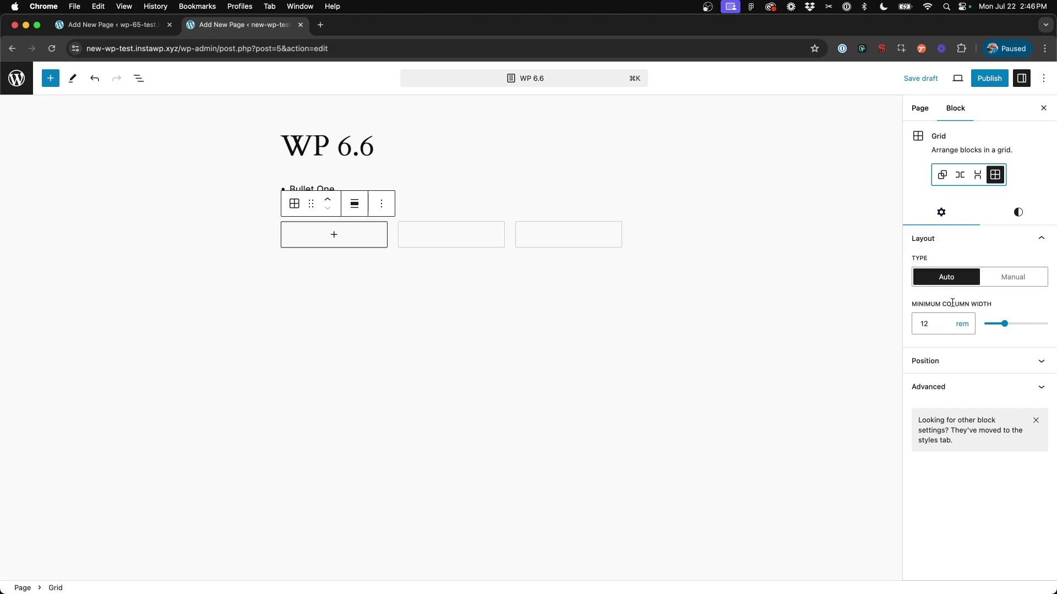
Set minimum column width to 11 rem, try Manual columns, then return to Auto
mouse_move(1005, 324)
left_mouse_down()
mouse_move(1015, 324)
mouse_move(1004, 326)
left_mouse_up()
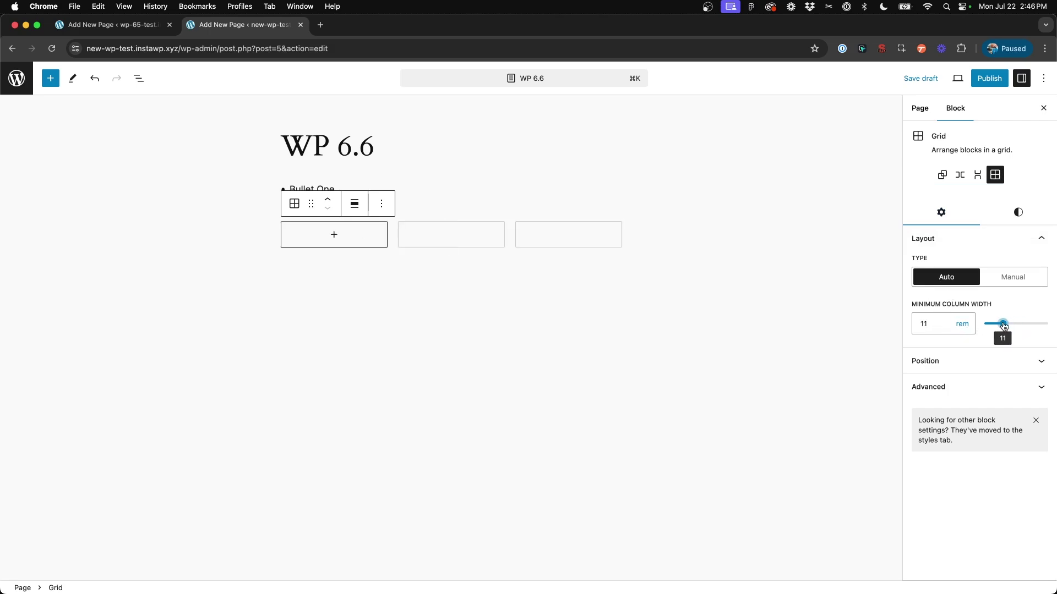
left_click(1016, 279)
left_click_drag(991, 324, 997, 324)
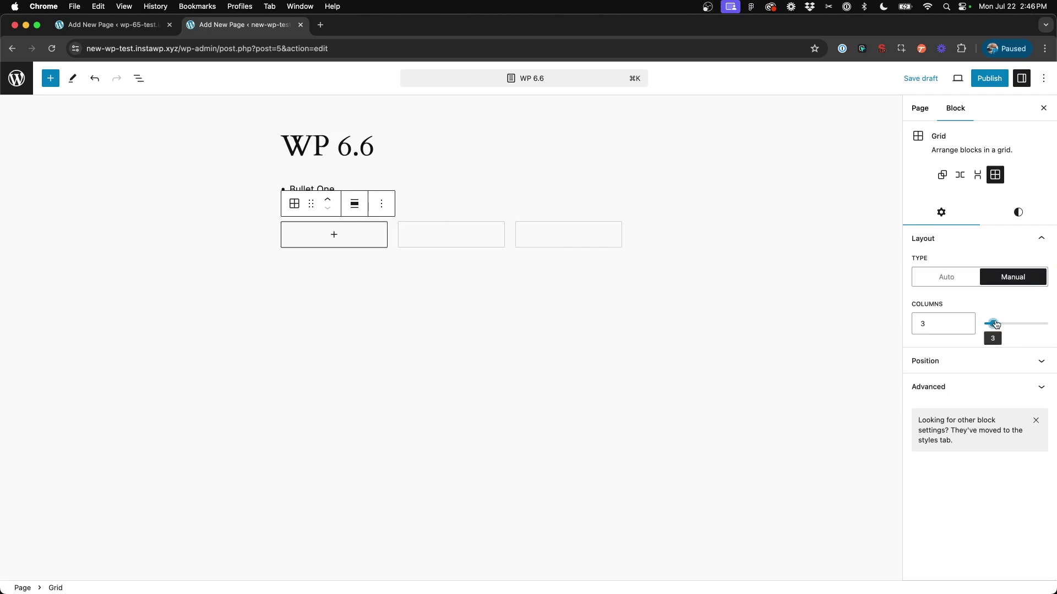
left_click(975, 364)
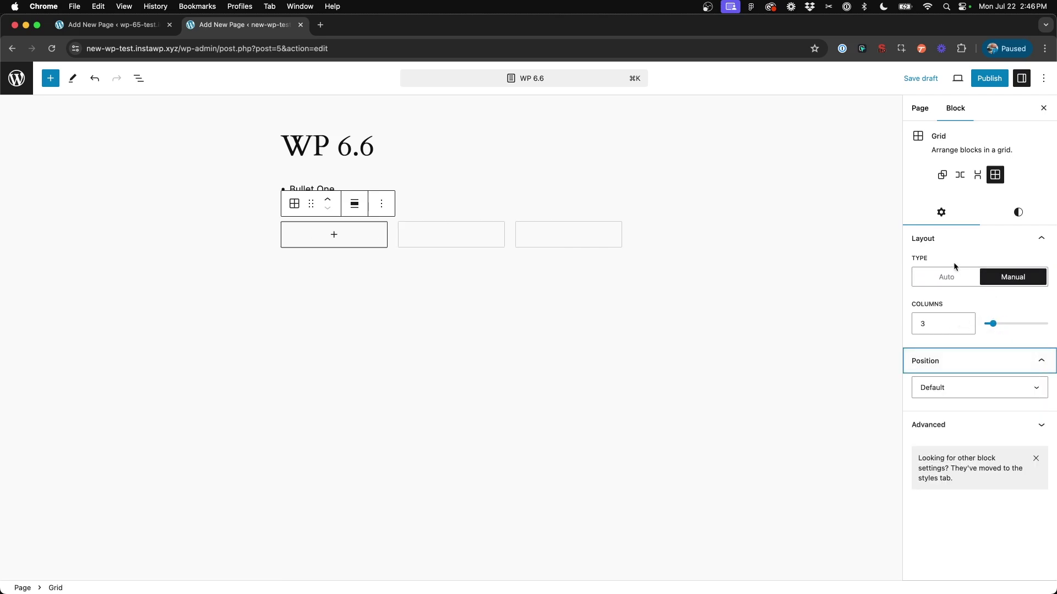
left_click(948, 276)
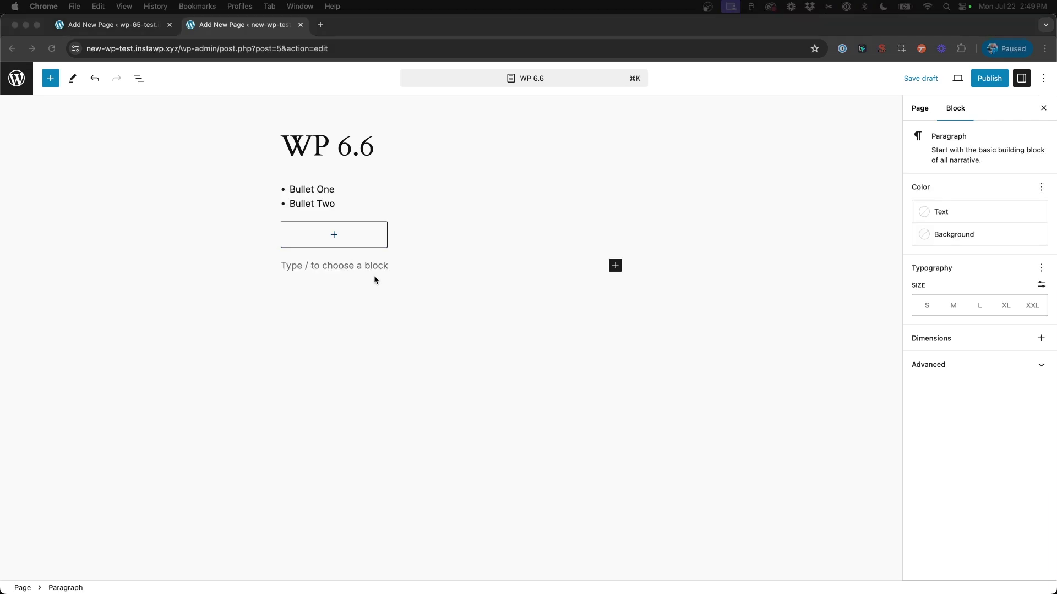
Fill the paragraph below the grid with placeholder text using the #ipsum shortcut
left_click(309, 270)
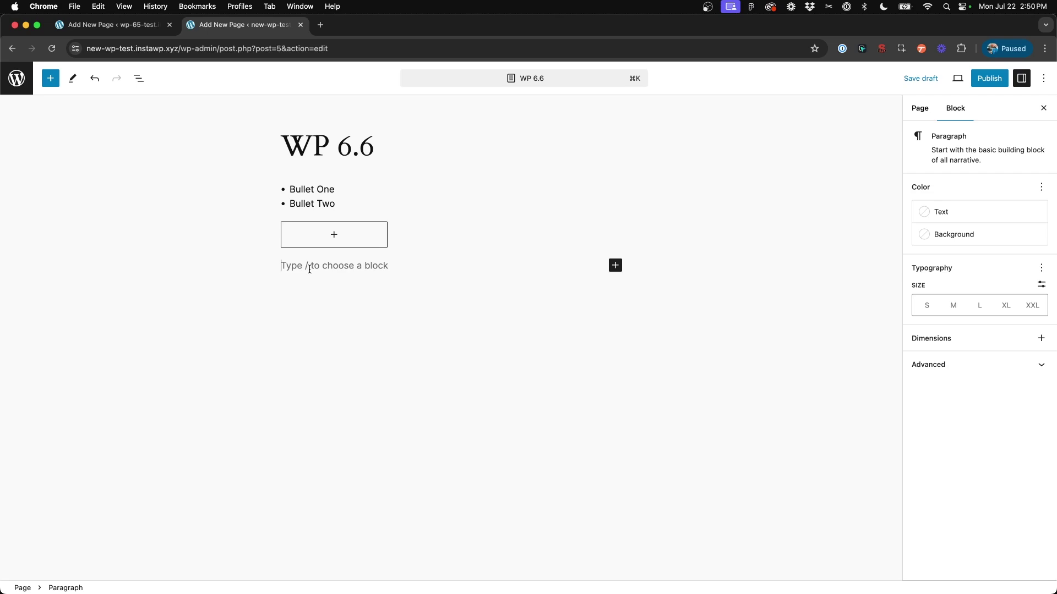
type("#ipsum")
key("Return")
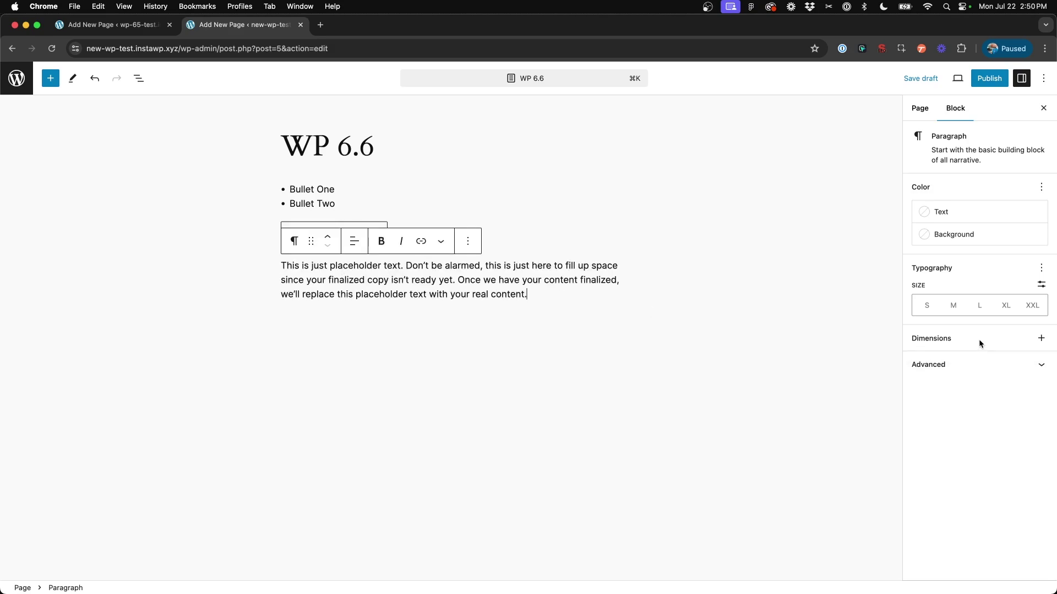
Add a custom -10 px margin to the paragraph through the Dimensions settings
left_click(1041, 338)
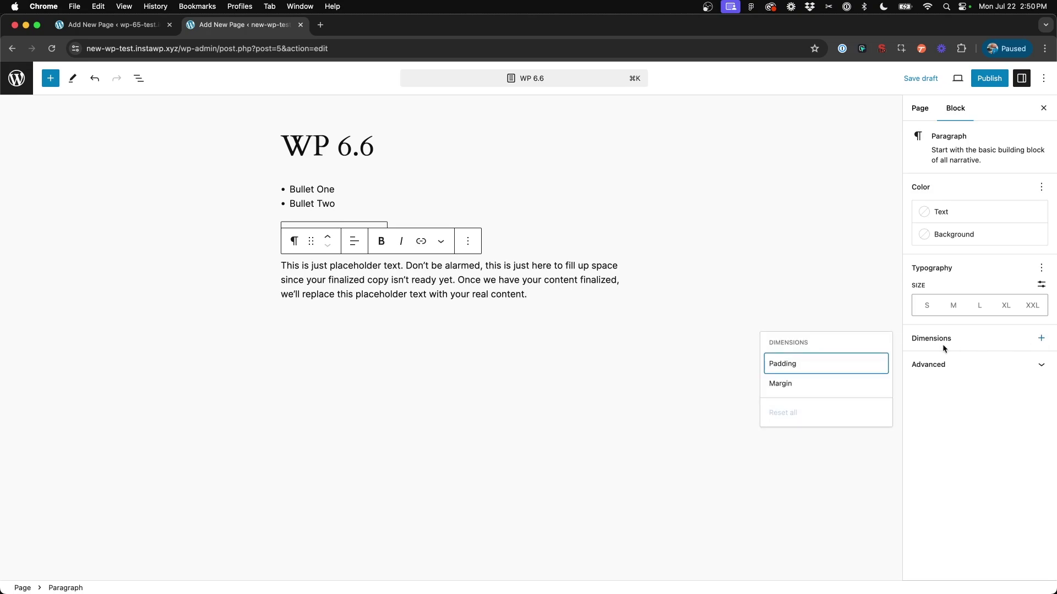
left_click(780, 383)
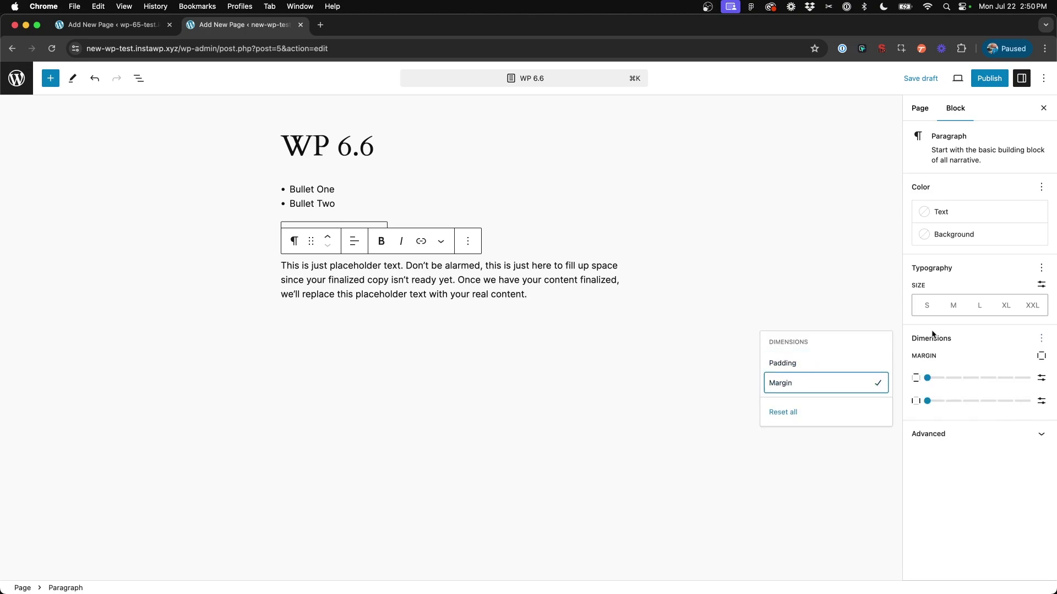
left_click(1041, 378)
left_click(942, 376)
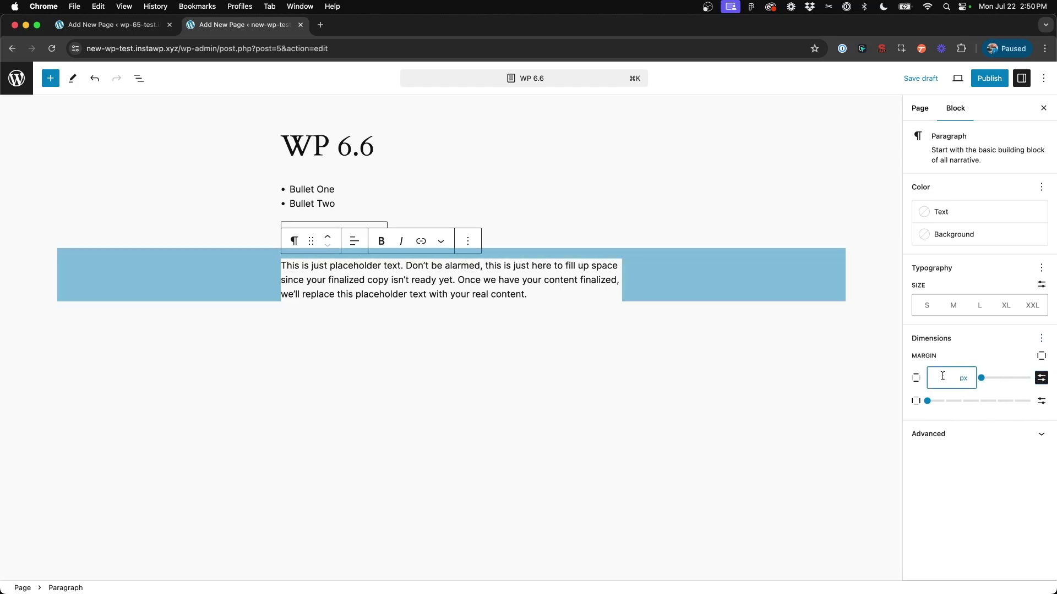
type("-1")
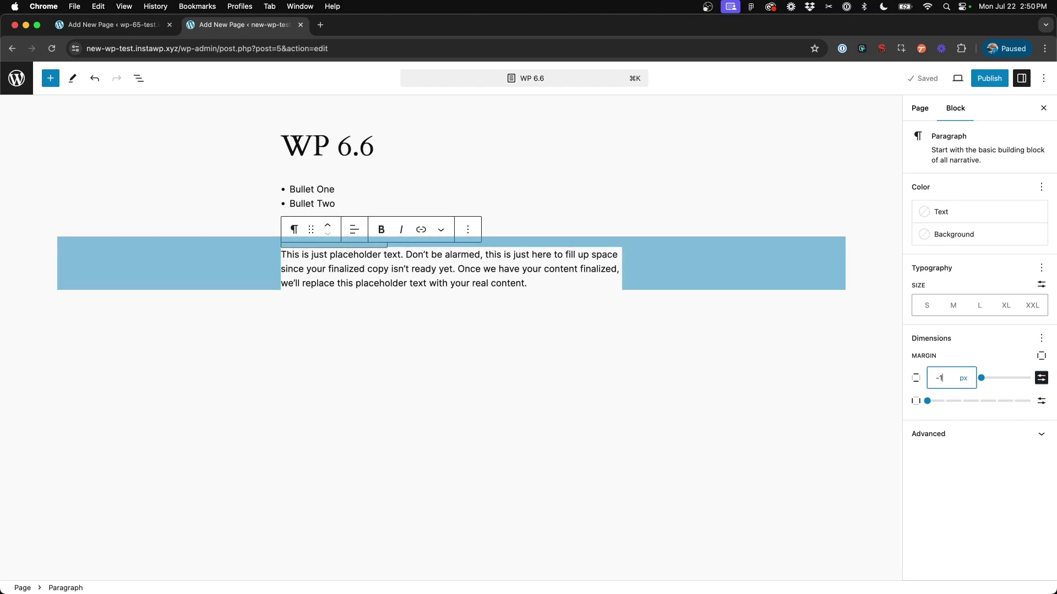
type("0")
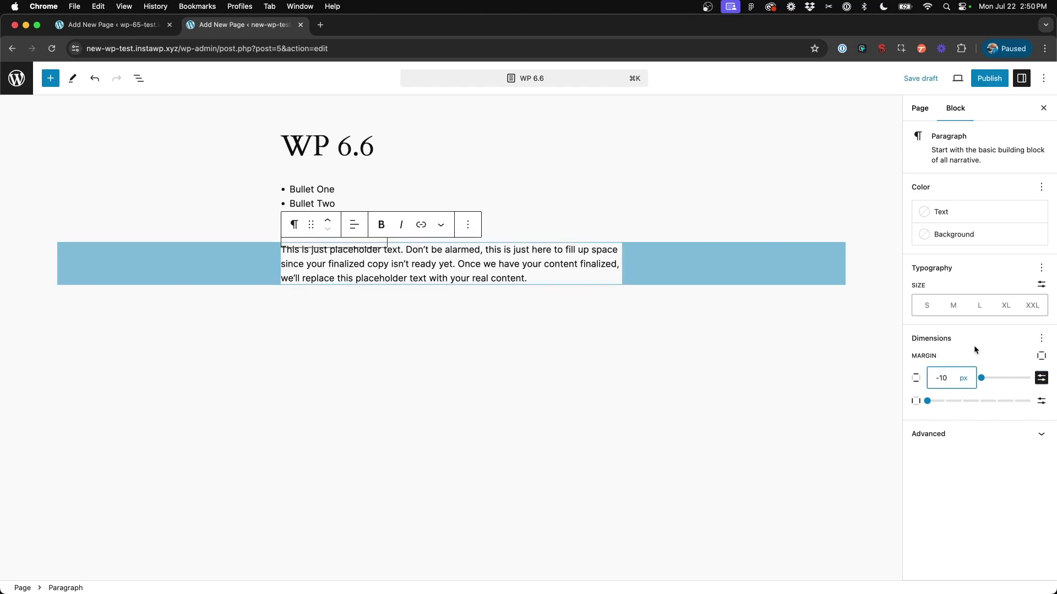
left_click(973, 345)
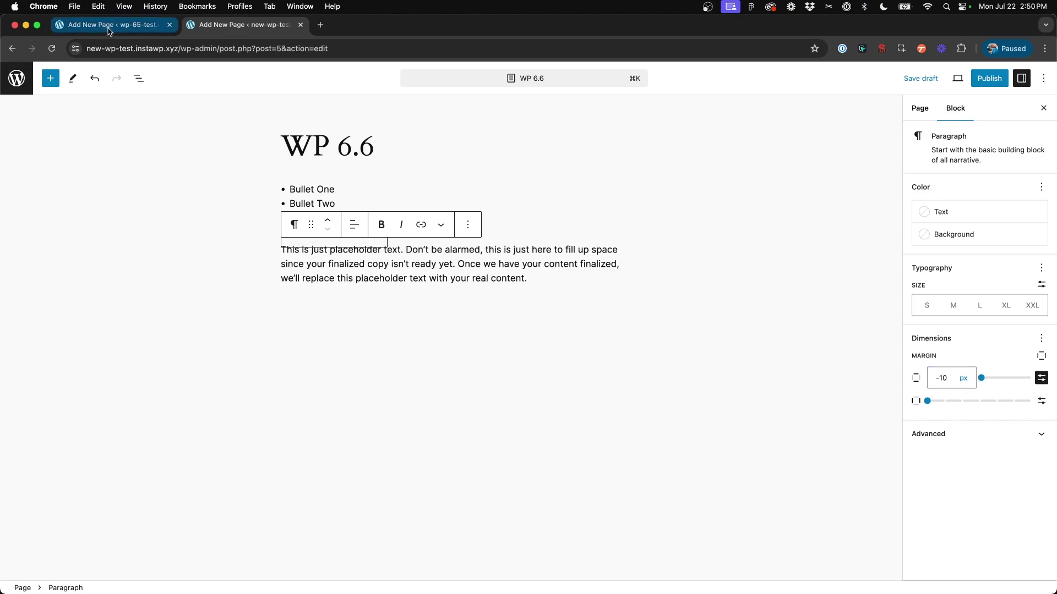